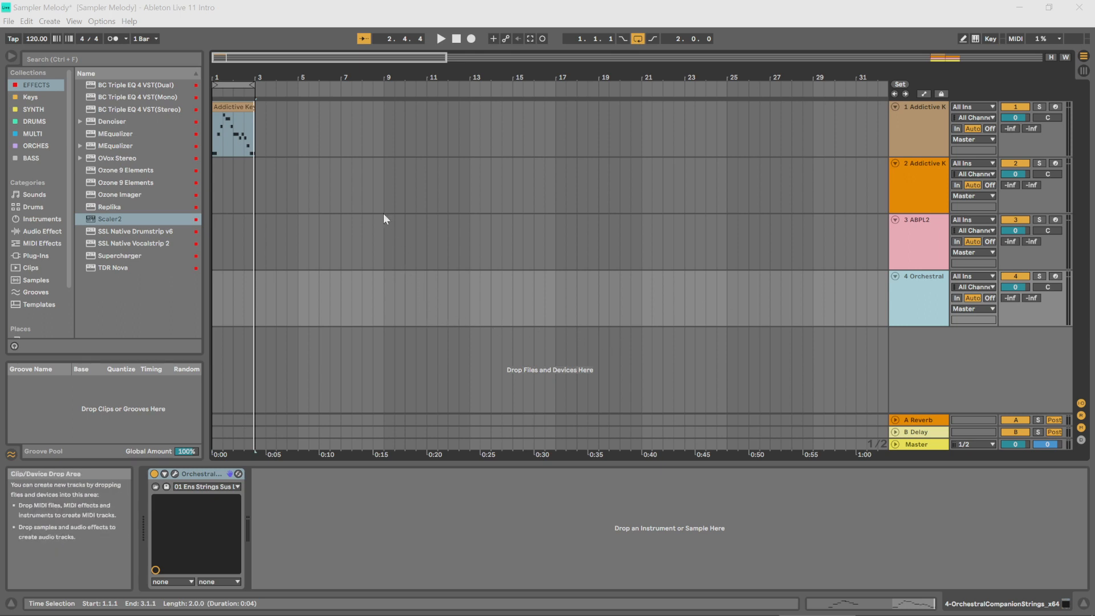
Step: Load the Scaler2 plug-in onto a new track below the Orchestral track, unfold that track and reposition the plug-in window
left_click(110, 222)
left_click_drag(110, 222, 966, 377)
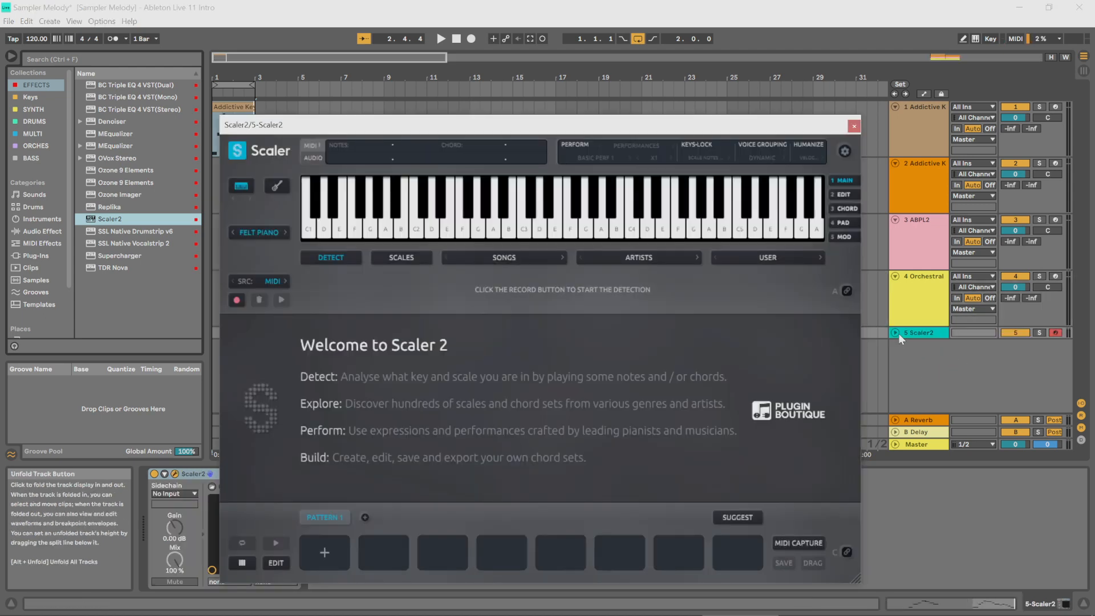
left_click(895, 333)
left_click_drag(705, 127, 693, 58)
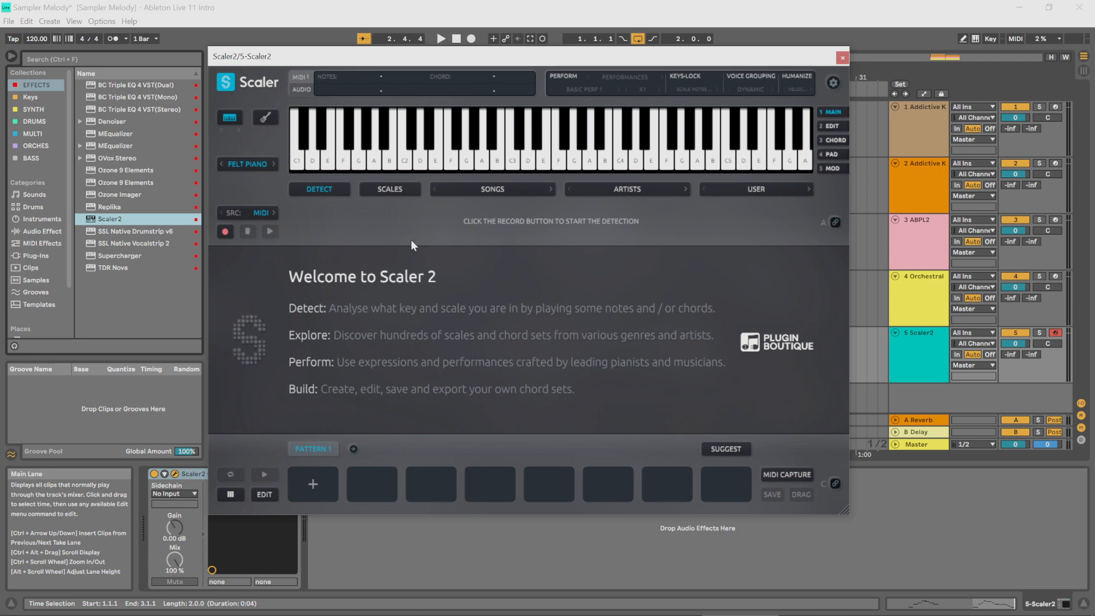
Step: Record the melody's MIDI notes for detection in Scaler2 and look through the list of detected scales
left_click(224, 232)
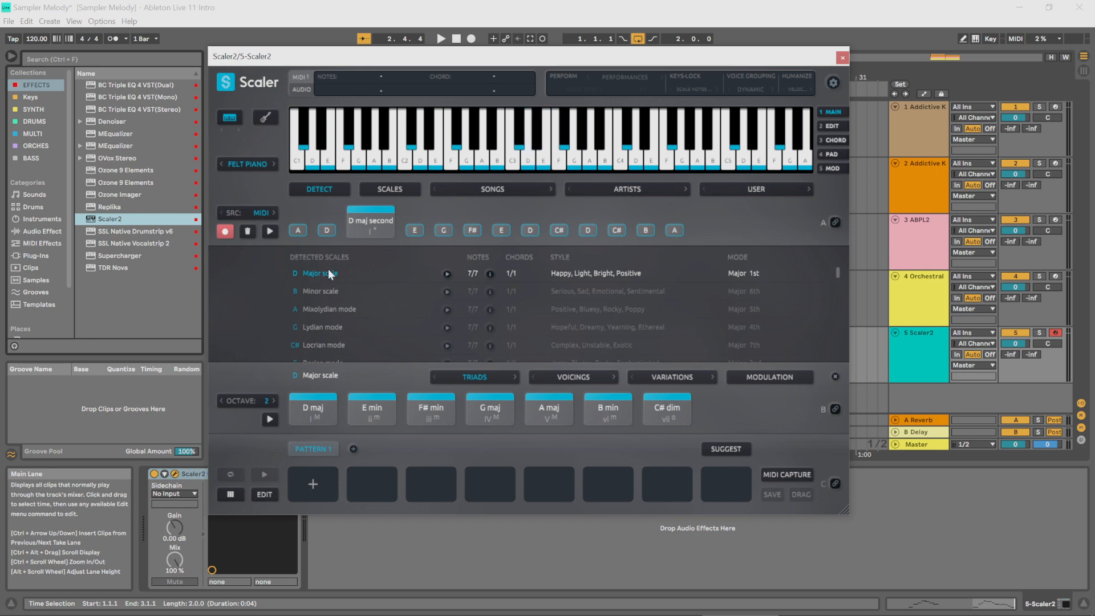
scroll(371, 297, "down", 6)
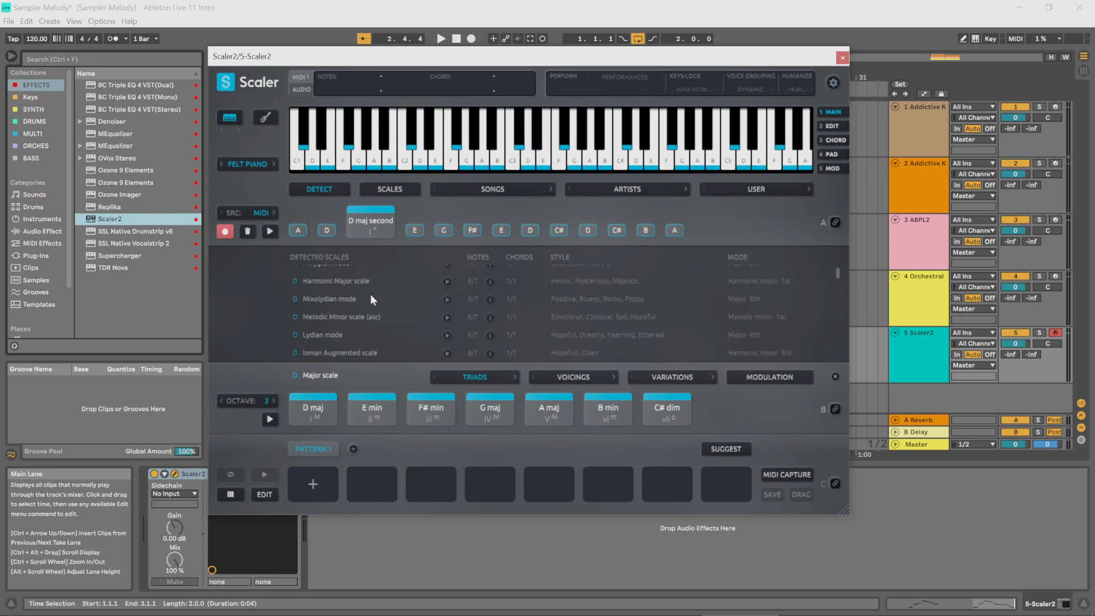
scroll(371, 293, "up", 8)
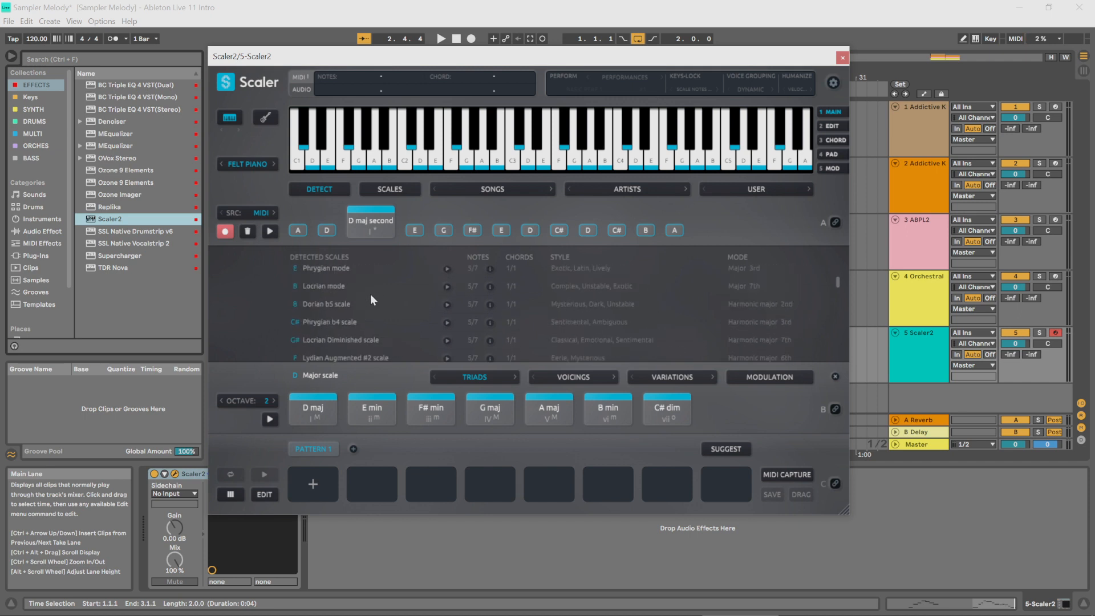
scroll(371, 295, "up", 5)
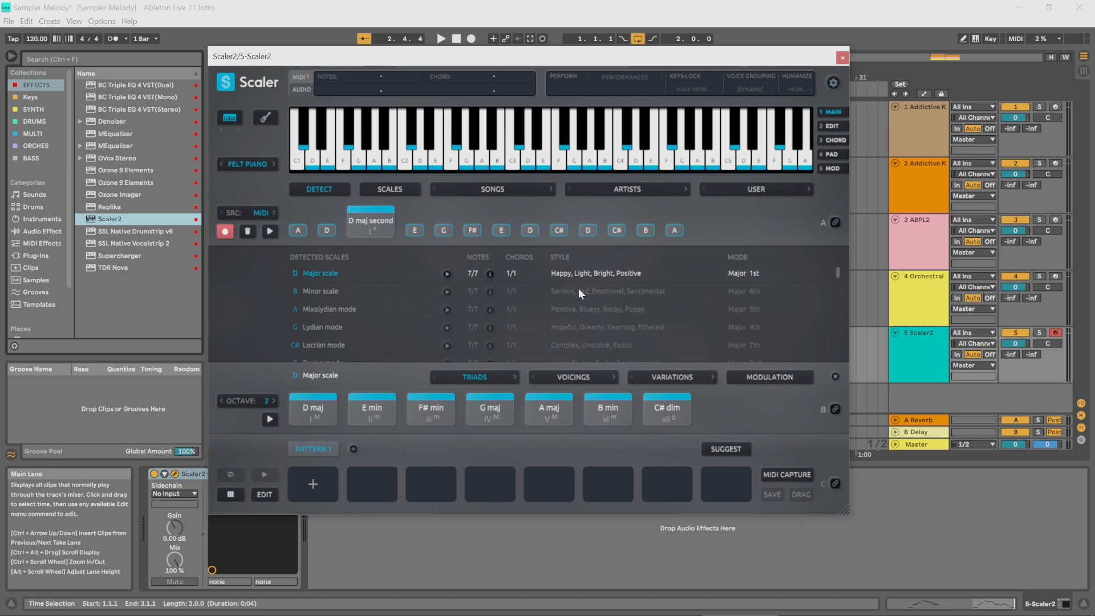
Step: Audition all seven triads of the D Major scale, from D maj through C# dim
left_click(308, 415)
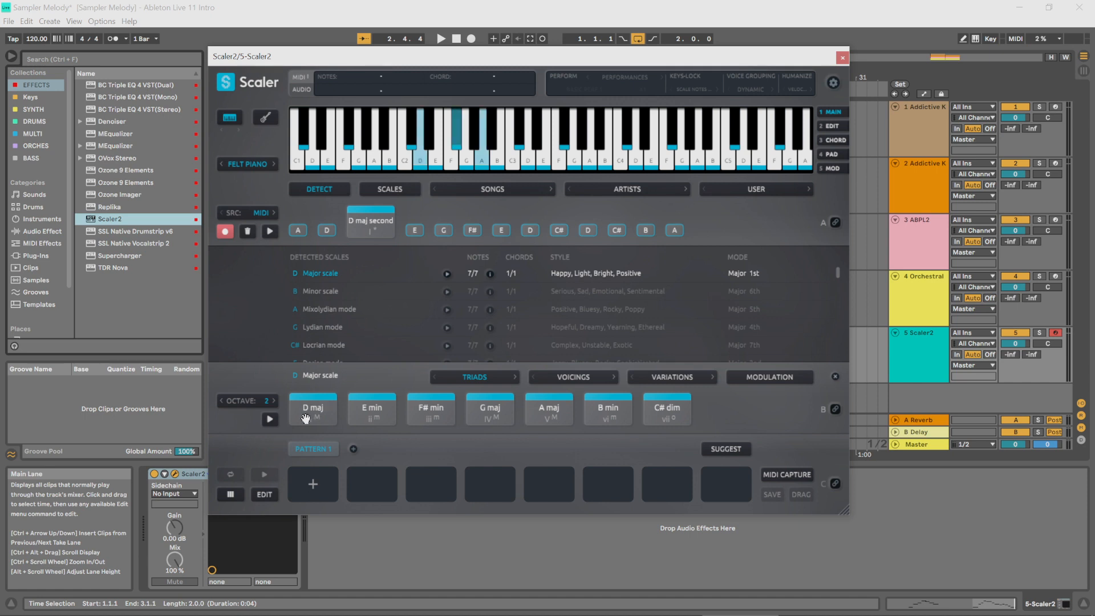
left_click(385, 414)
left_click(451, 410)
left_click(491, 412)
left_click(550, 413)
left_click(621, 414)
left_click(673, 415)
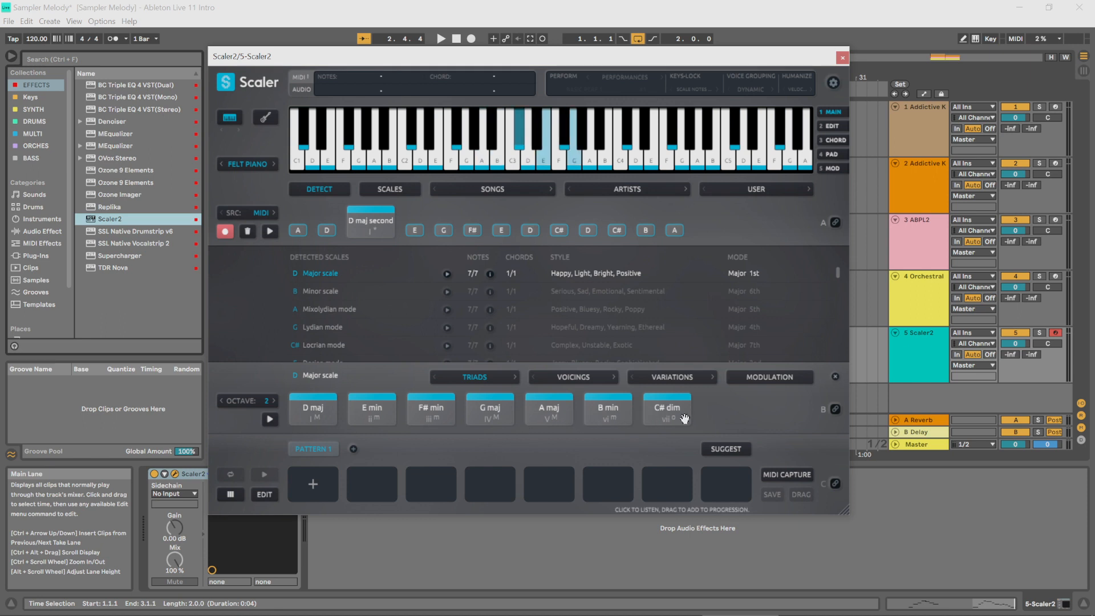
Step: Enable MIDI binding for the scale chords and fill Pattern 1 with D maj, G maj and A maj
left_click(840, 408)
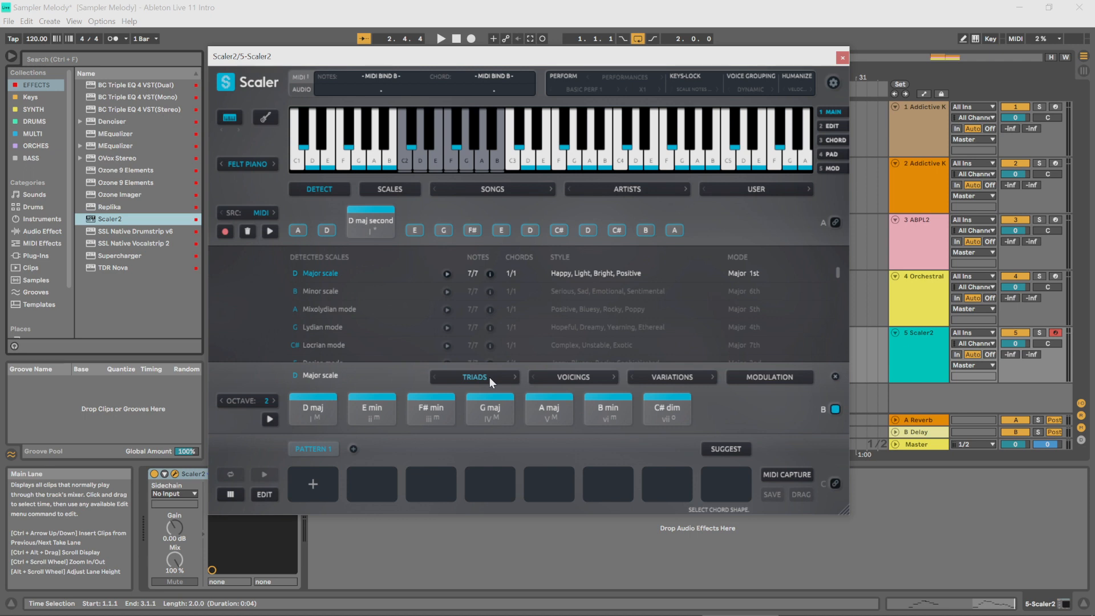
left_click_drag(314, 411, 317, 479)
left_click(485, 414)
left_click_drag(485, 415, 372, 484)
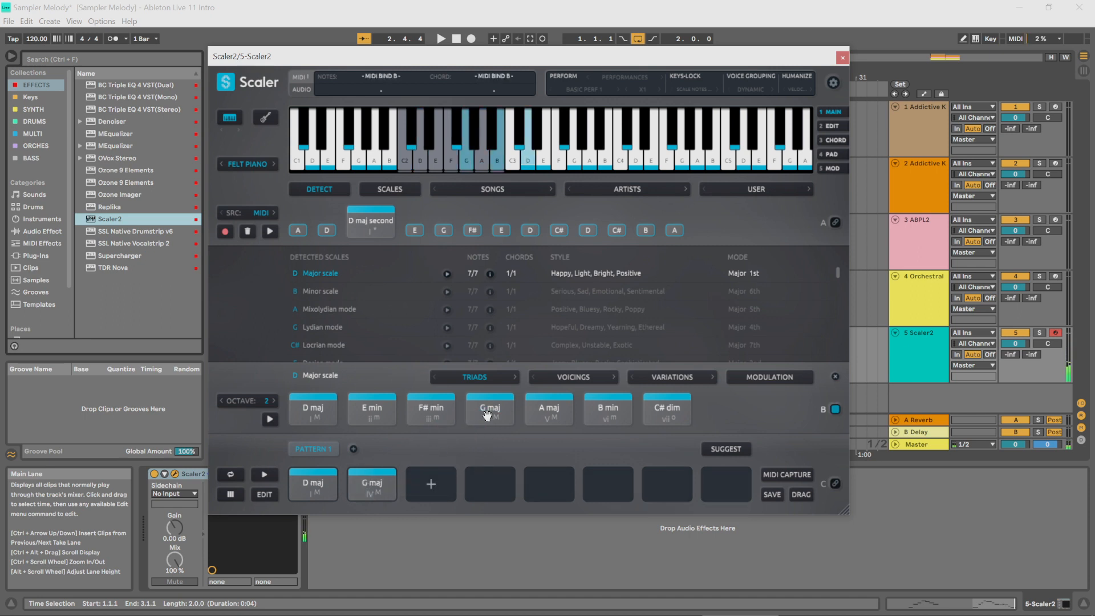
left_click_drag(539, 412, 430, 482)
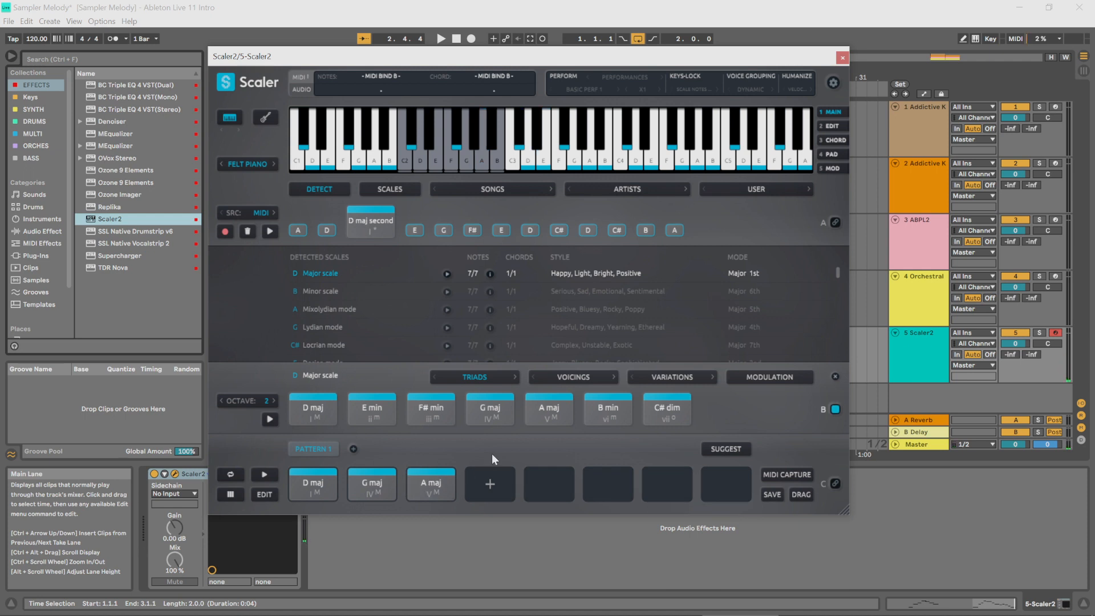
left_click(836, 484)
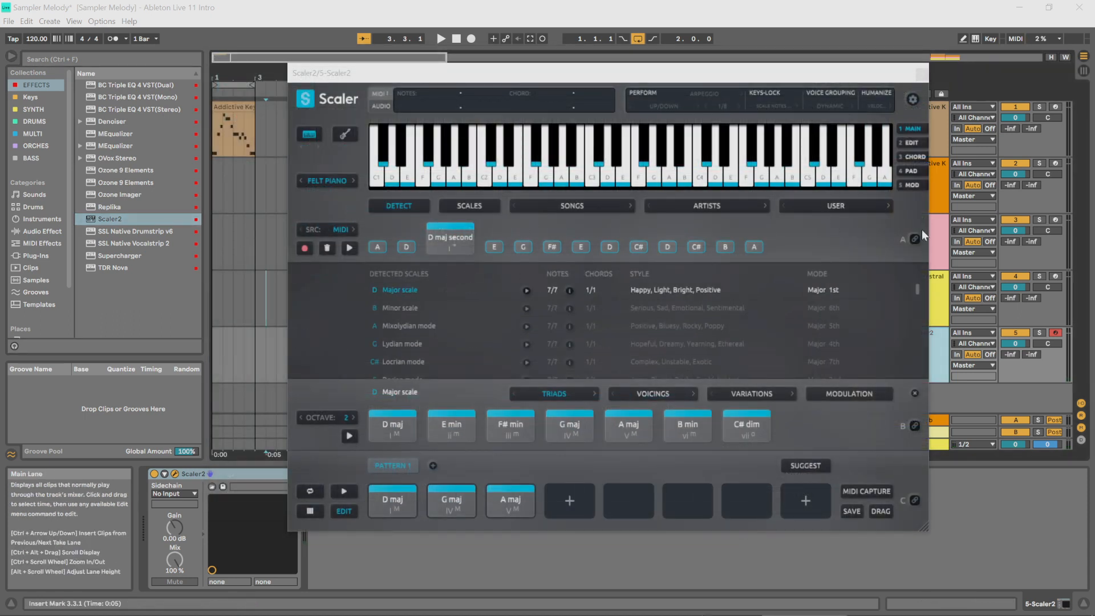
Step: Add G maj as the fourth chord of Pattern 1 and audition the end of the progression
left_click(946, 233)
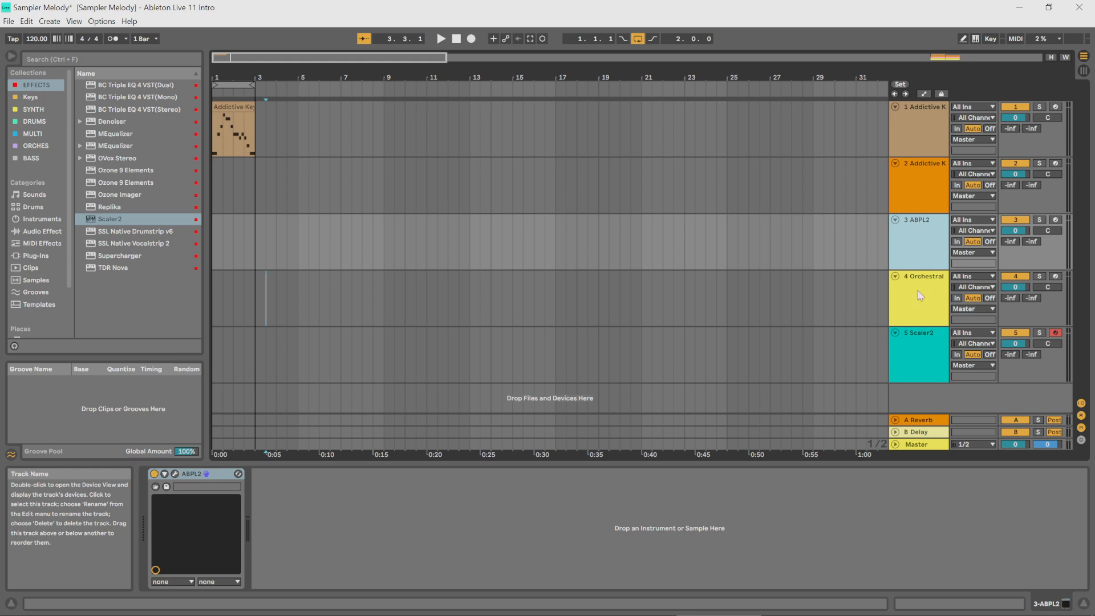
left_click(915, 354)
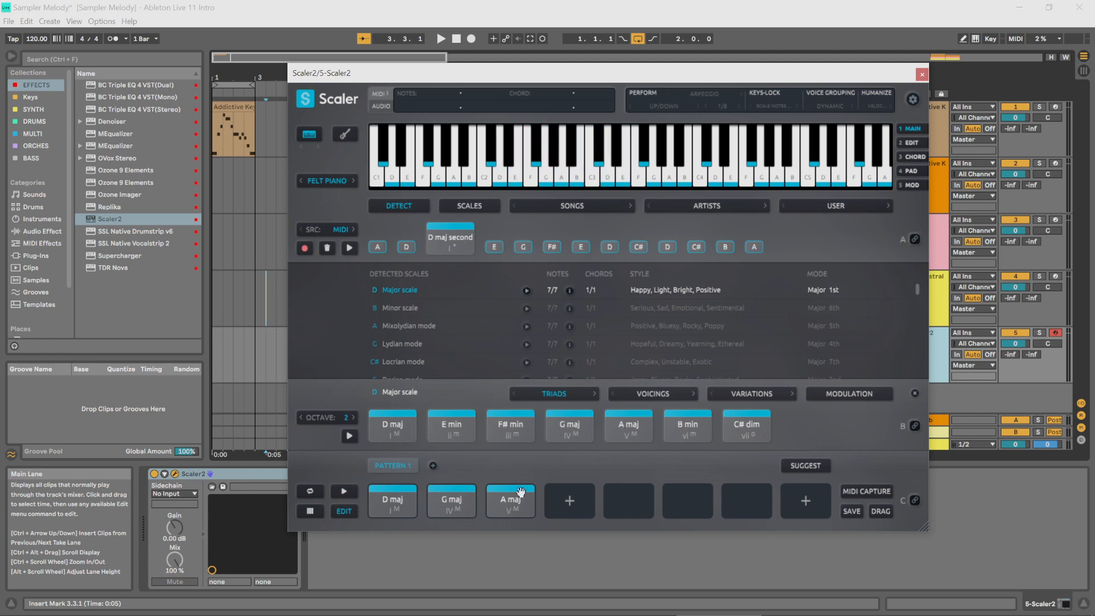
left_click_drag(568, 425, 573, 502)
left_click(450, 500)
left_click(500, 502)
left_click(574, 501)
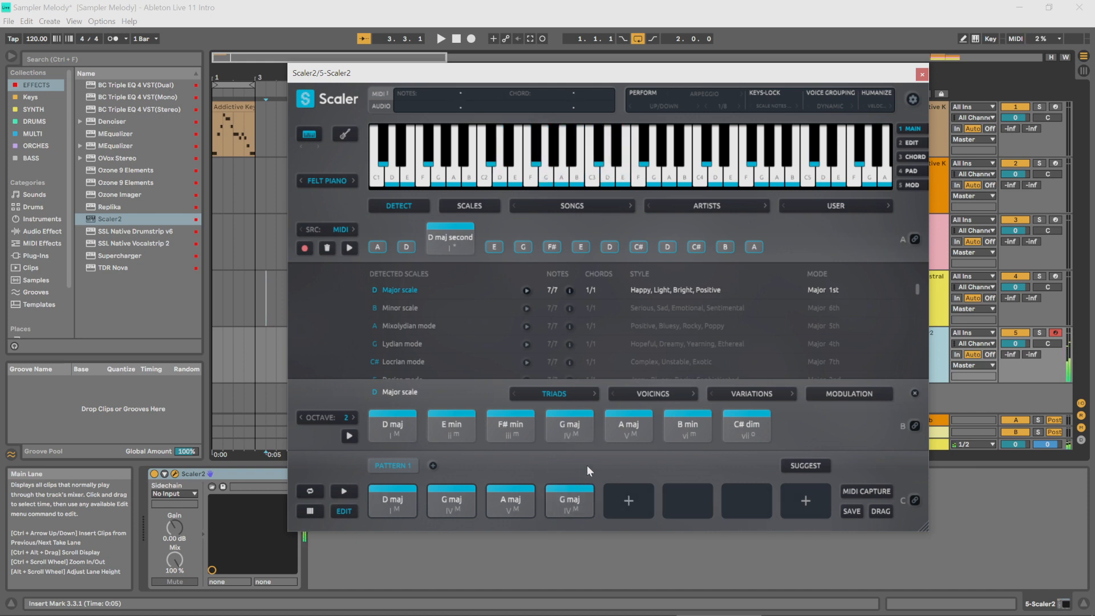
Step: Place all four Pattern 1 chords as a clip at bar 1 of the second Addictive Keys track and play it with the melody
left_click_drag(567, 475, 399, 510)
left_click_drag(399, 507, 217, 194)
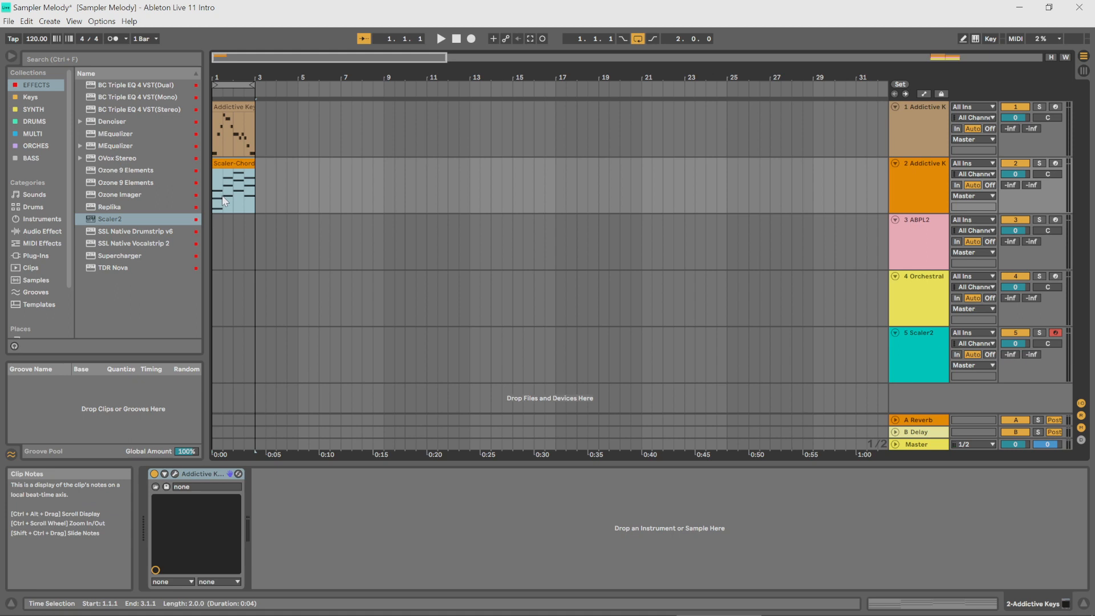
left_click(439, 39)
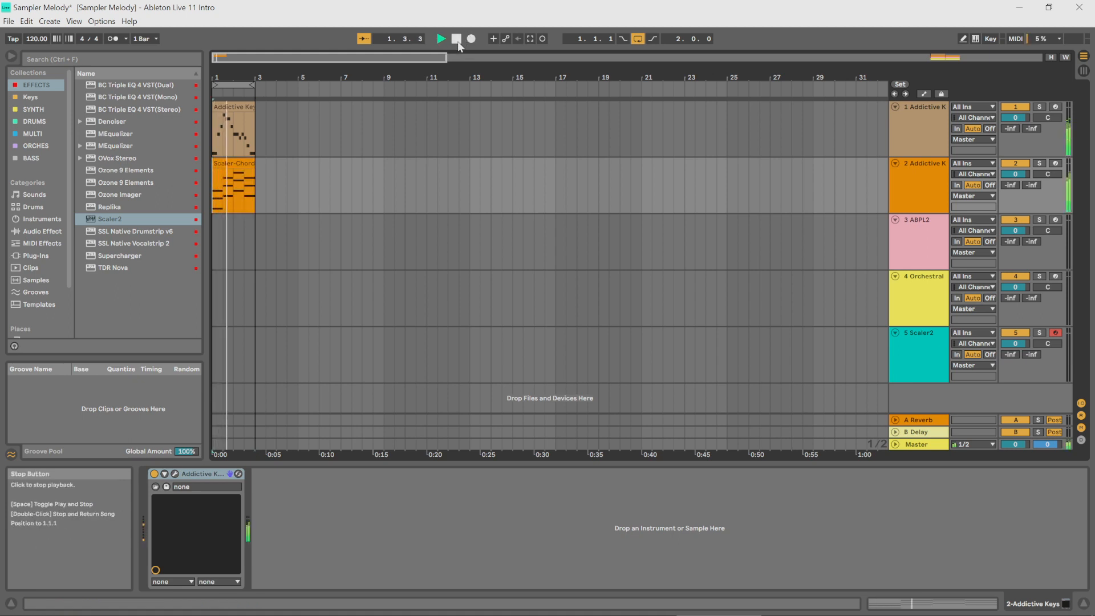
left_click(456, 39)
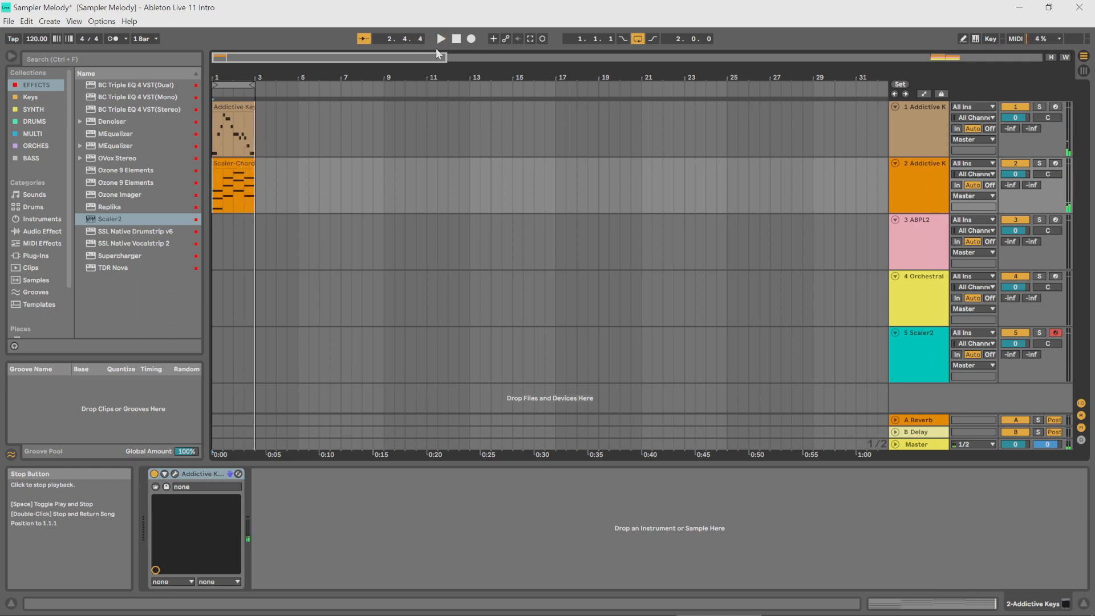
Step: Turn on Perform in Scaler2 for the chord progression and choose the Bass expression
left_click(922, 354)
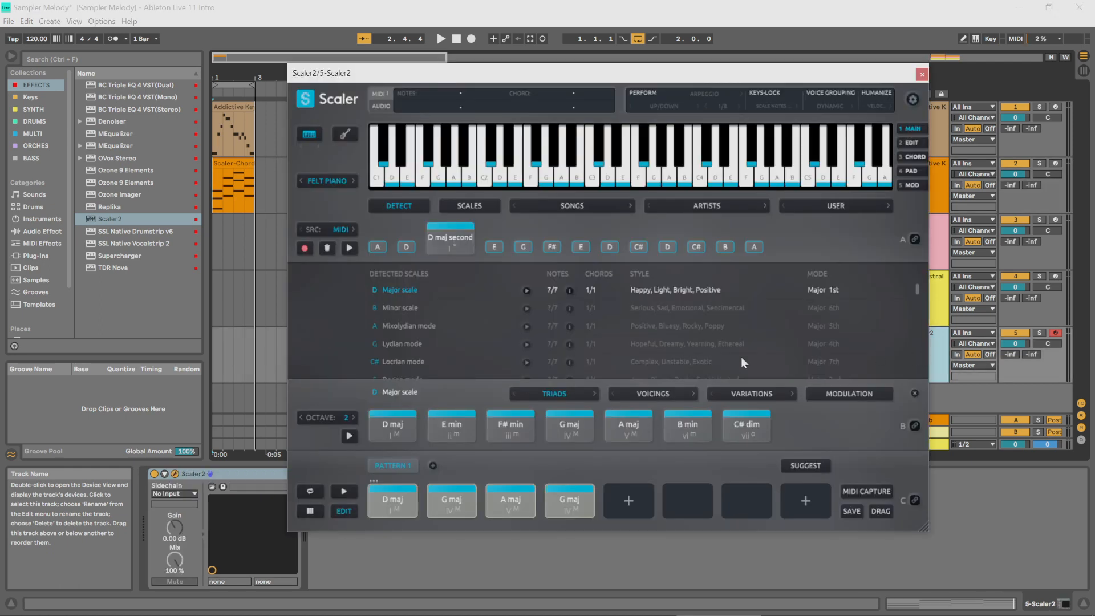
left_click(504, 484)
left_click(469, 507)
left_click(516, 502)
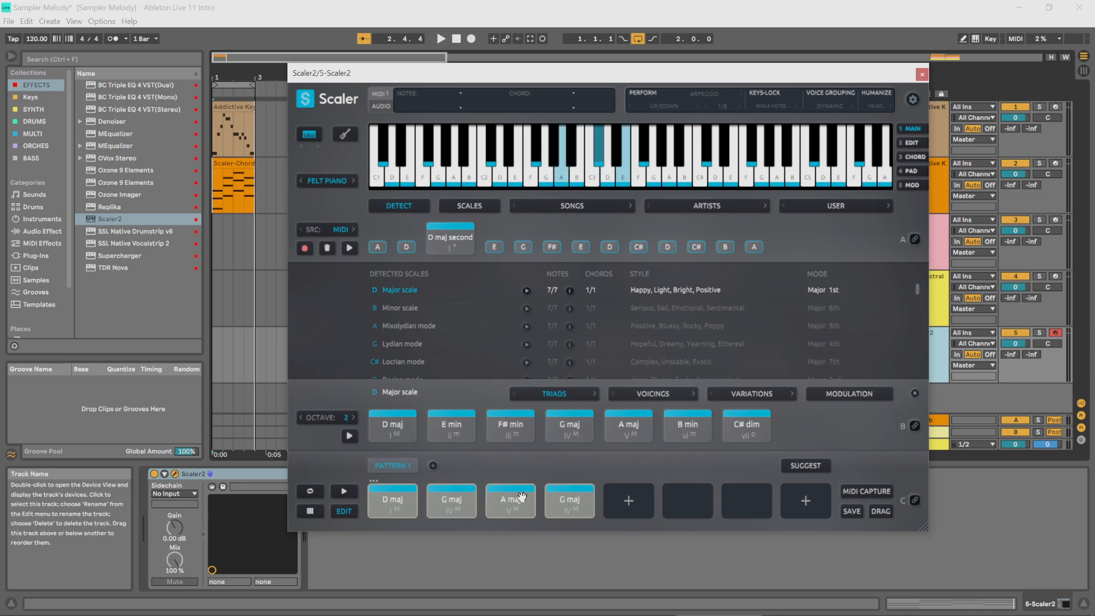
left_click(648, 95)
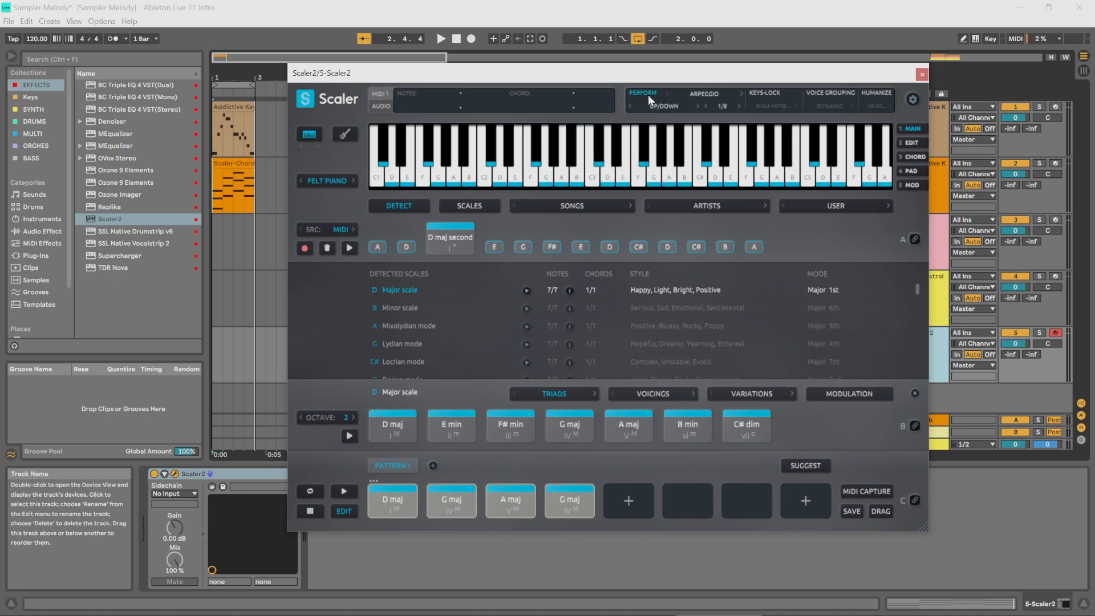
left_click(706, 94)
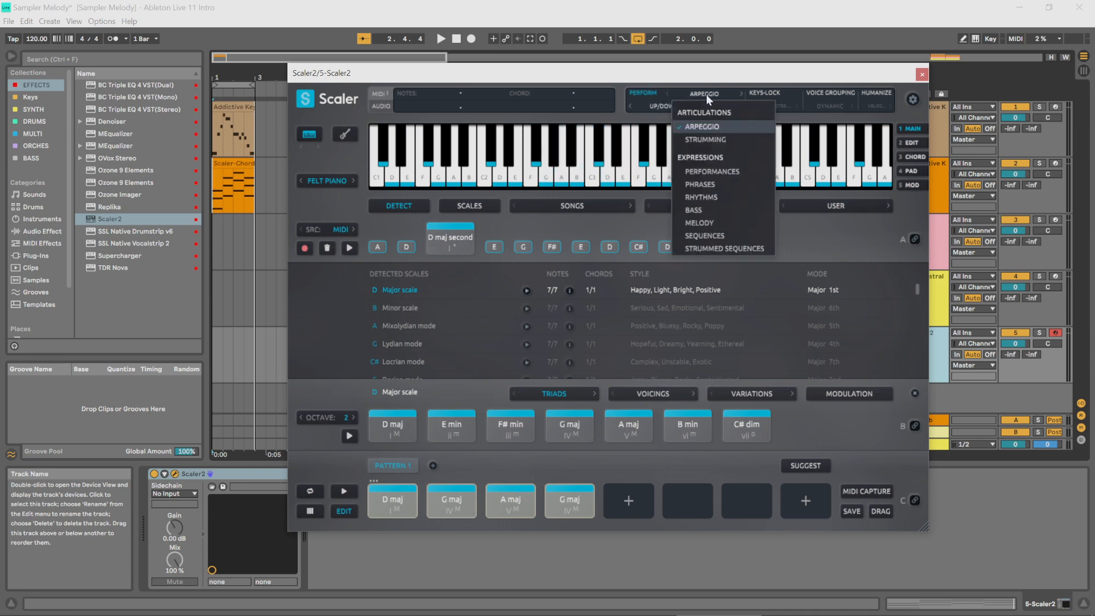
left_click(704, 205)
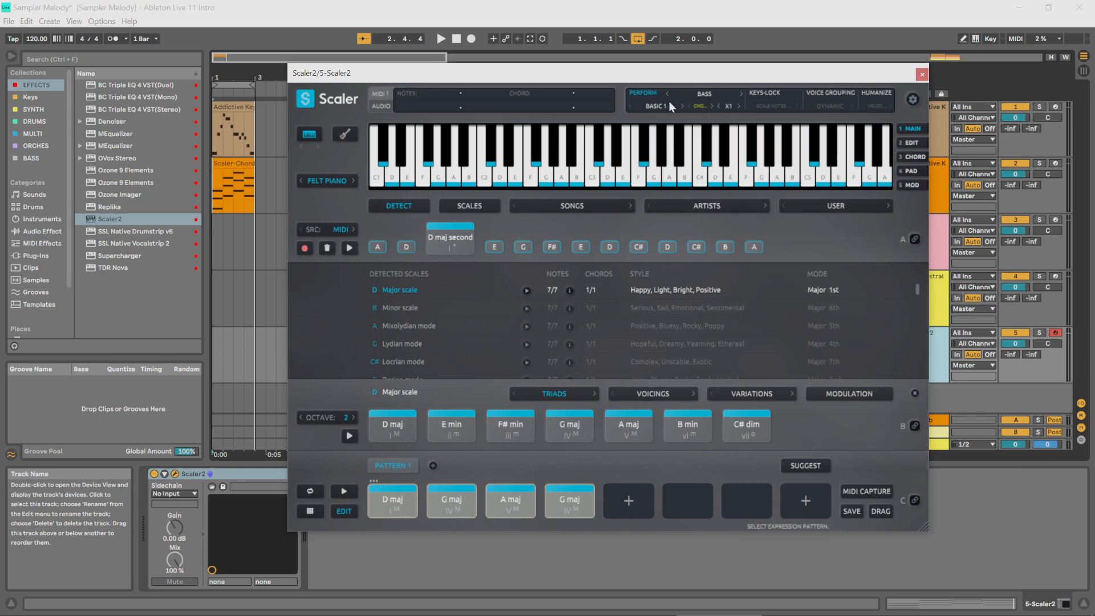
Step: Audition the D maj bass pattern and place the four-chord bass version as a clip at bar 1 of the ABPL2 track
left_click(394, 505)
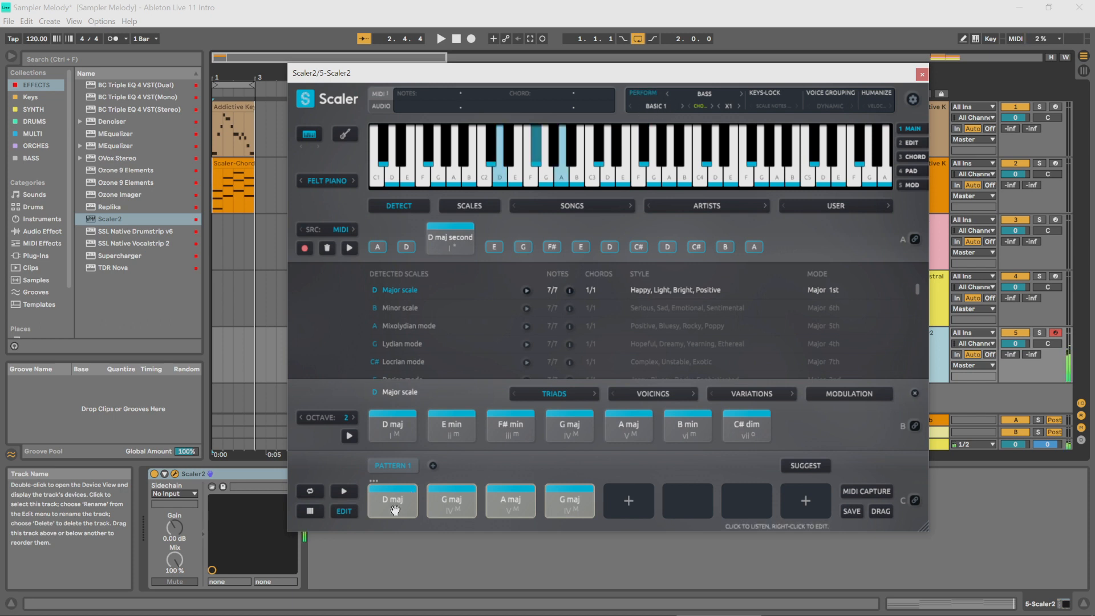
left_click_drag(567, 474, 216, 246)
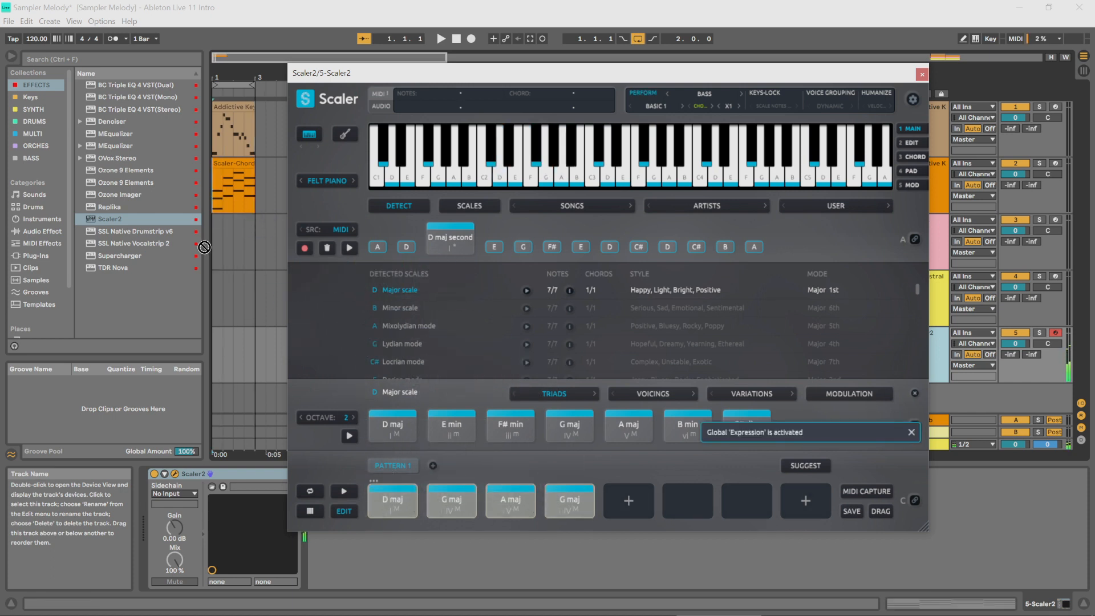
left_click(214, 247)
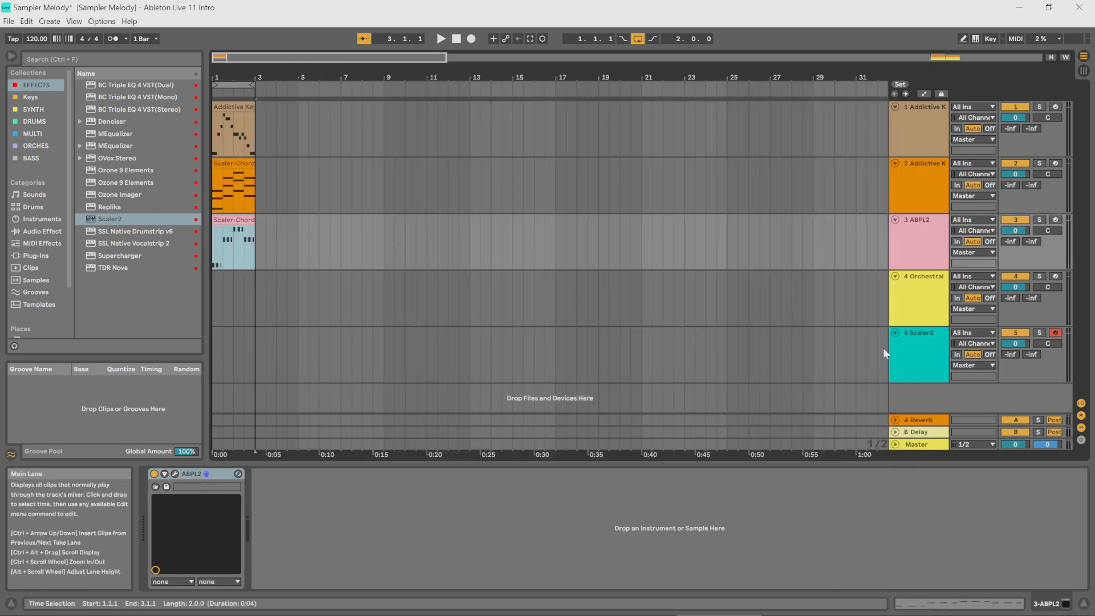
Step: Switch Scaler2's Perform mode to Arpeggio and audition the D maj chord
left_click(919, 355)
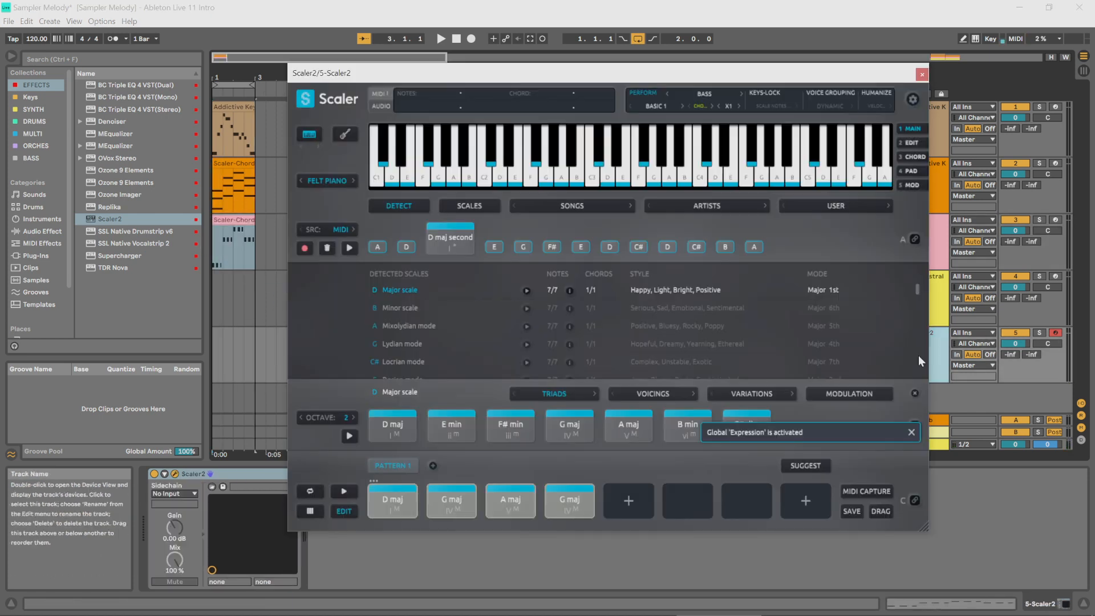
left_click(705, 94)
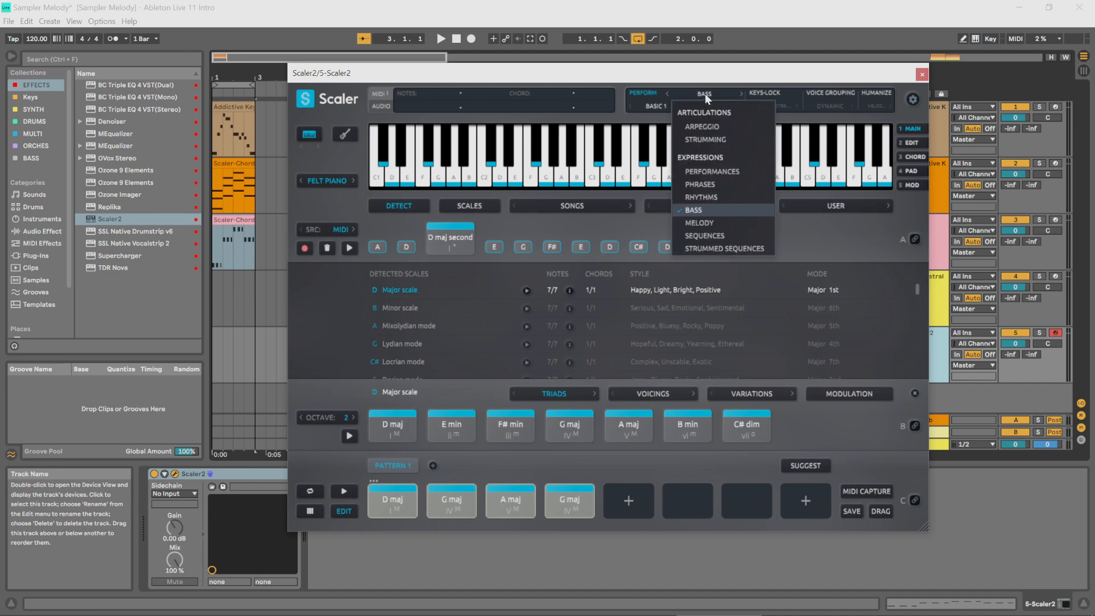
left_click(702, 126)
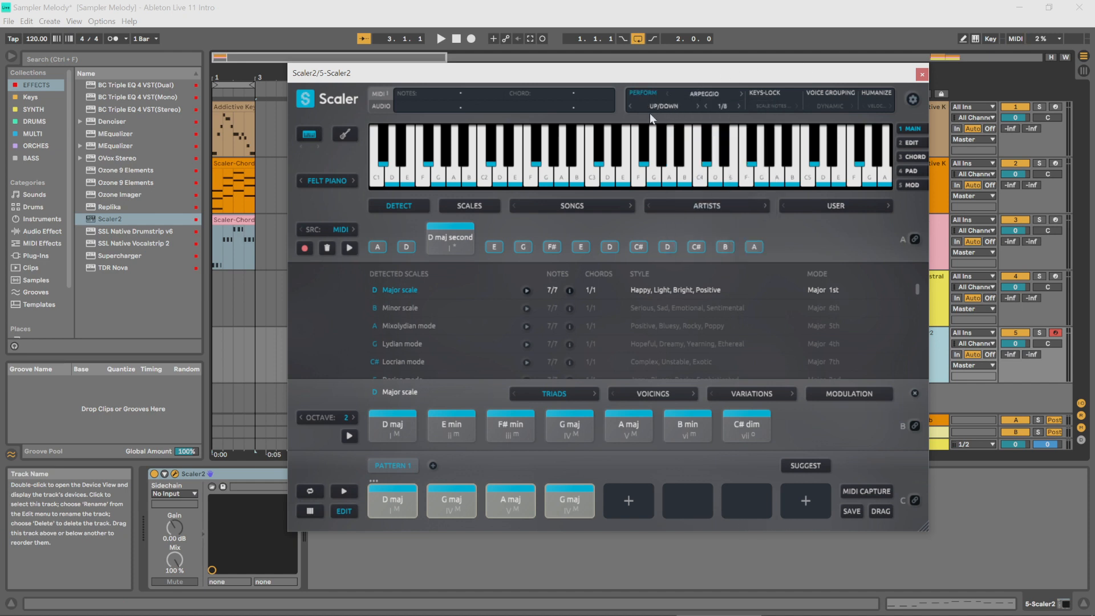
left_click(391, 500)
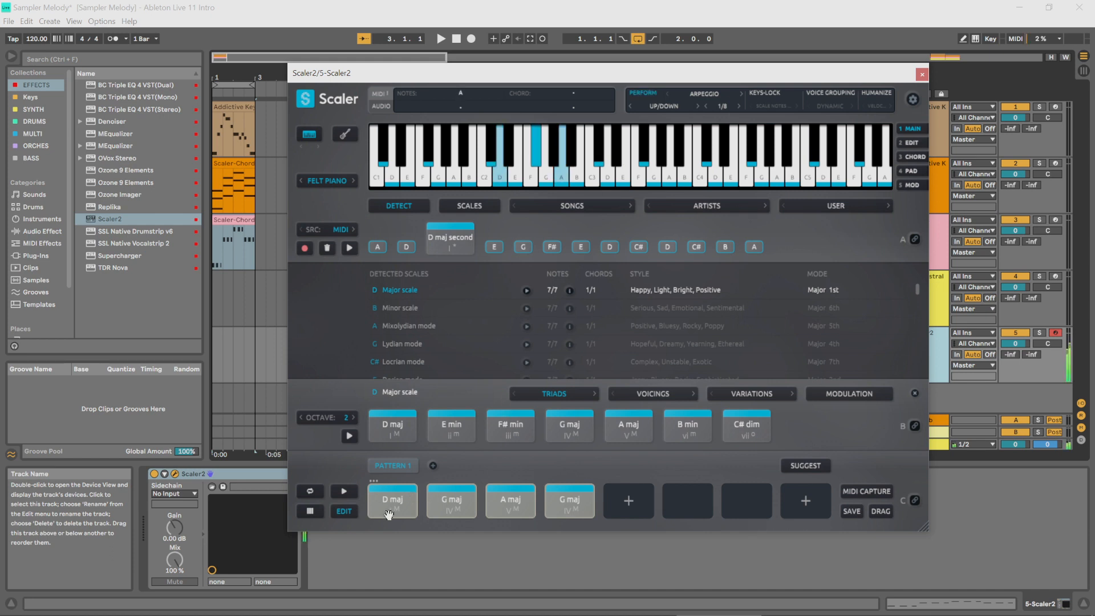
Step: Place the arpeggiated version of the four pattern chords as a clip at bar 1 of the Orchestral track
left_click_drag(558, 473, 382, 511)
left_click_drag(396, 509, 219, 303)
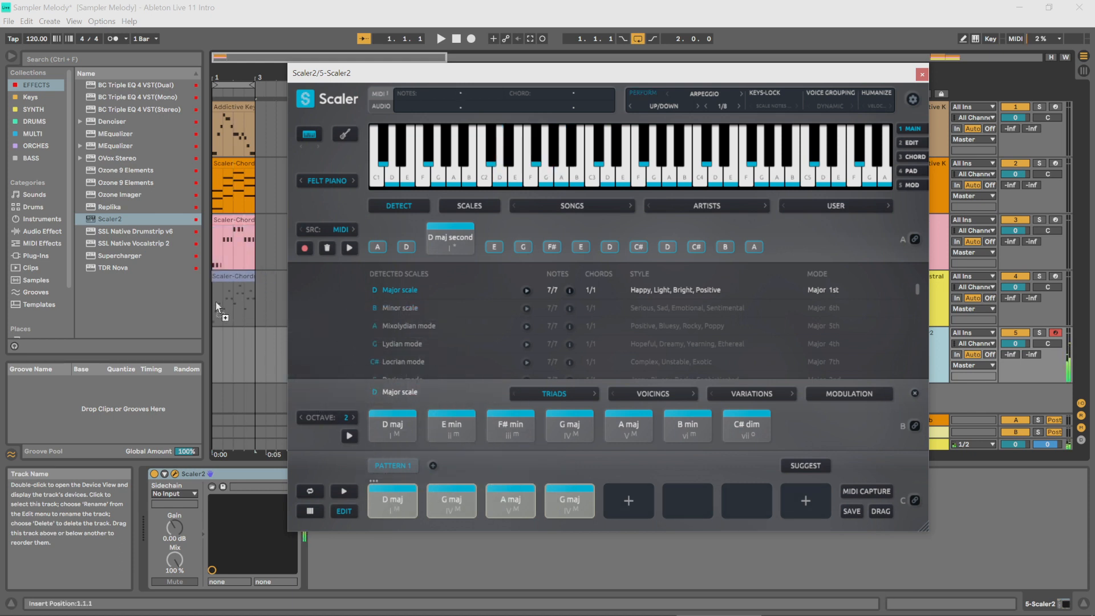
left_click(228, 309)
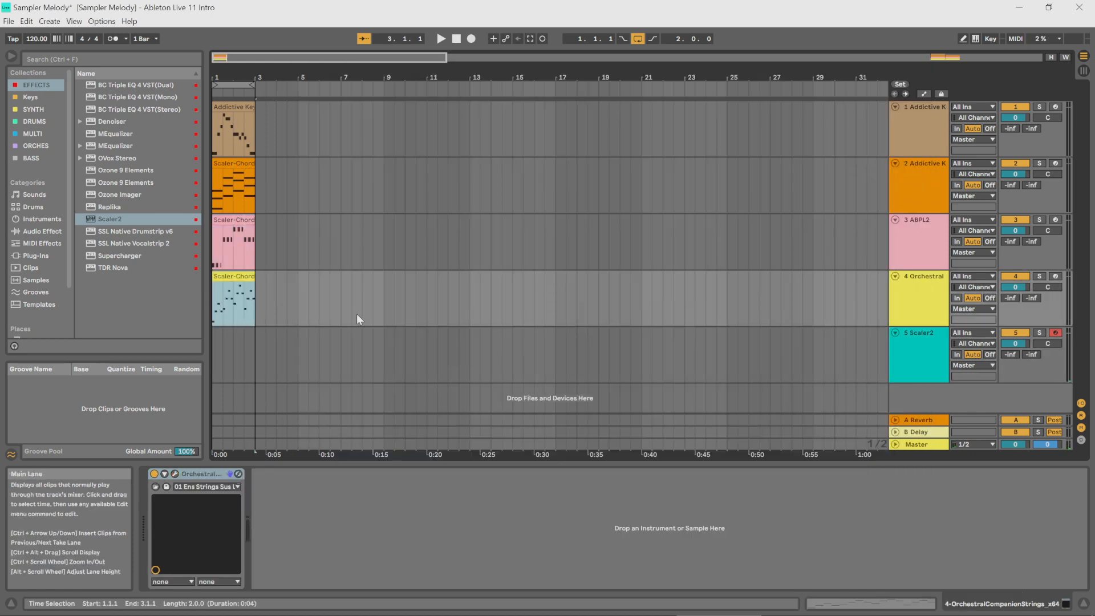
Step: Play the arrangement of melody, chords, bass and arpeggio clips from the start, and stop playback
left_click(457, 40)
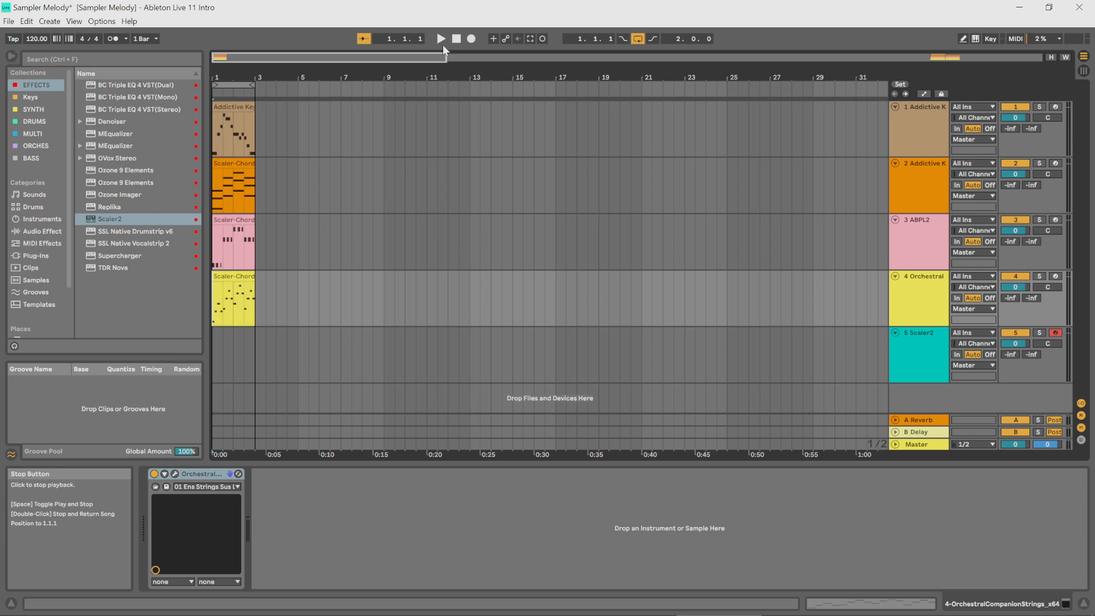
left_click(440, 40)
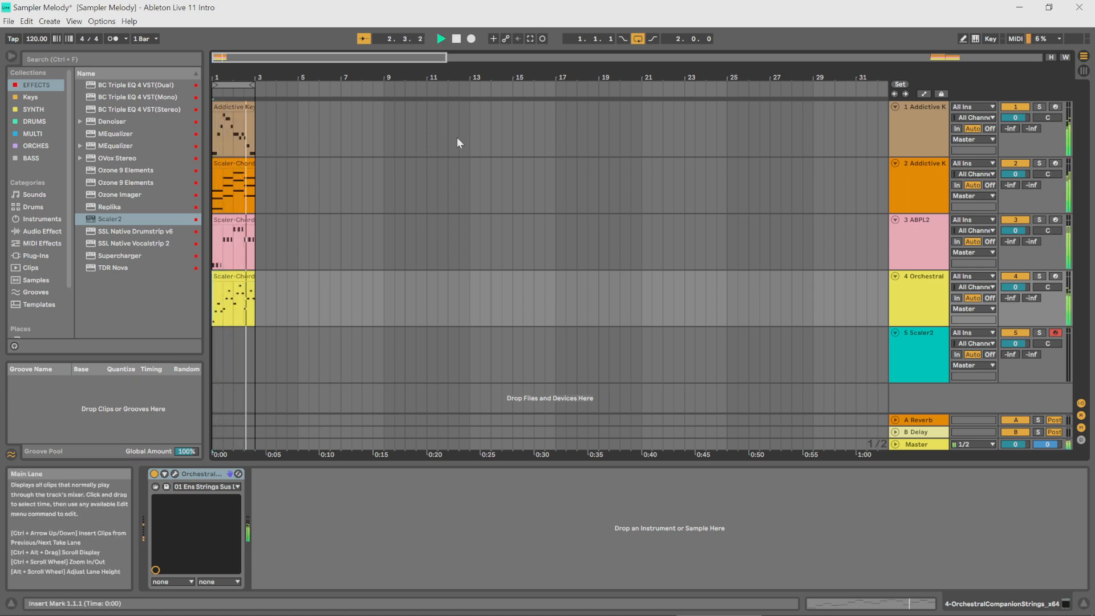
left_click(456, 40)
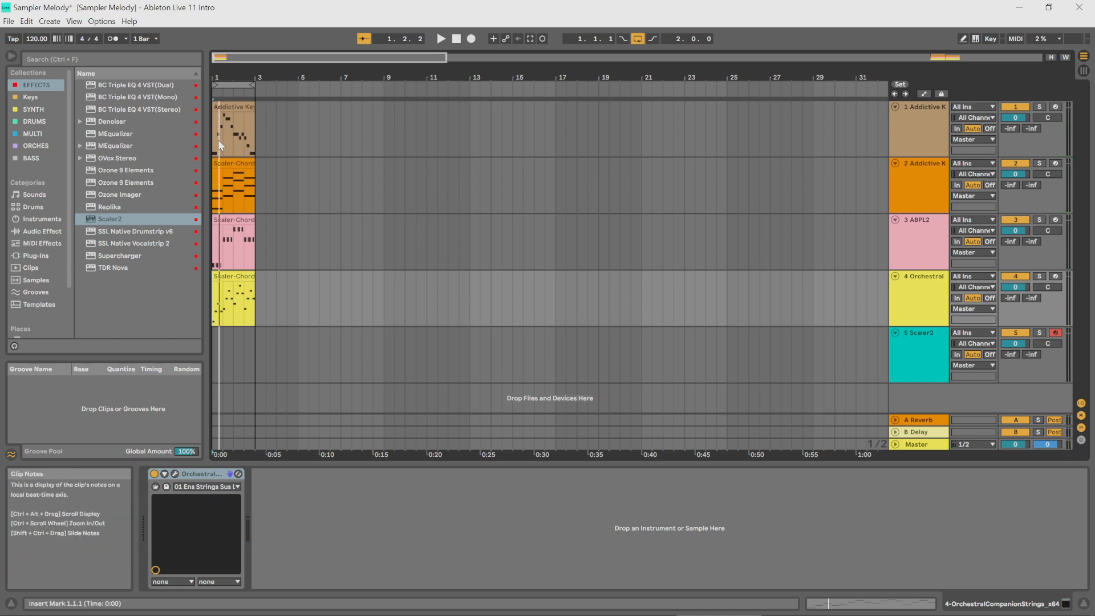
Step: Reopen the Scaler2 plug-in window from its track
left_click(905, 365)
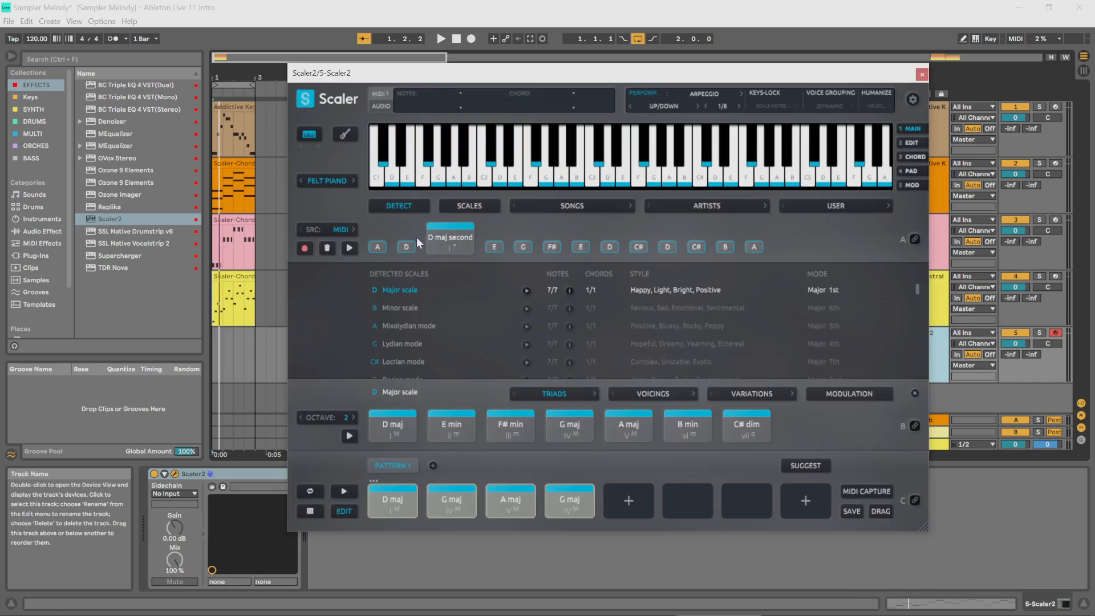